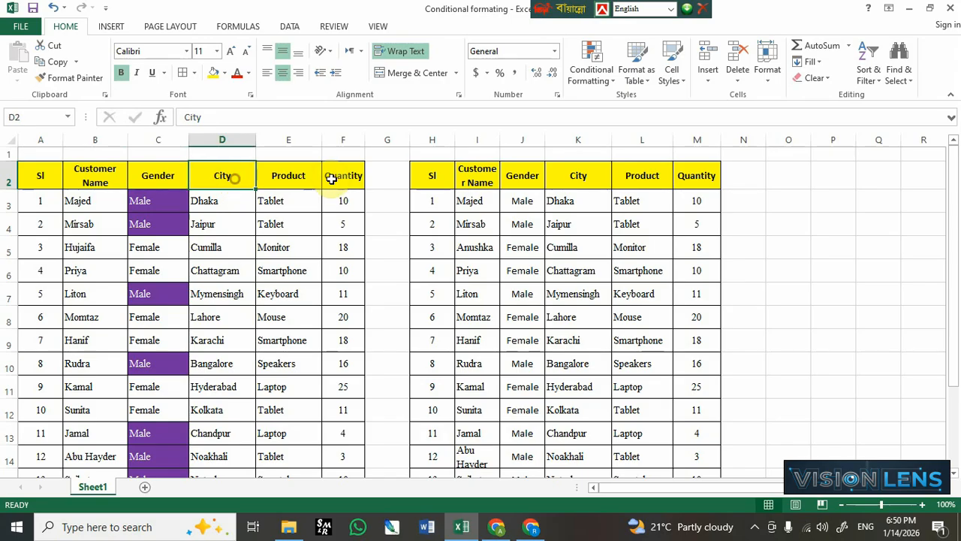
- Examine the highlighted Male cells in the first table's Gender column and the second table's data
click(334, 179)
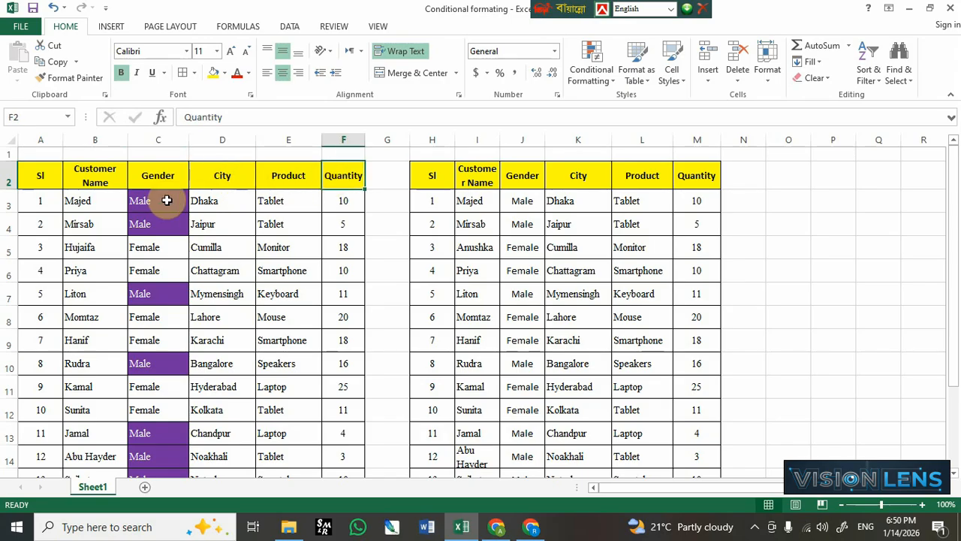
scroll(167, 200, down, 2)
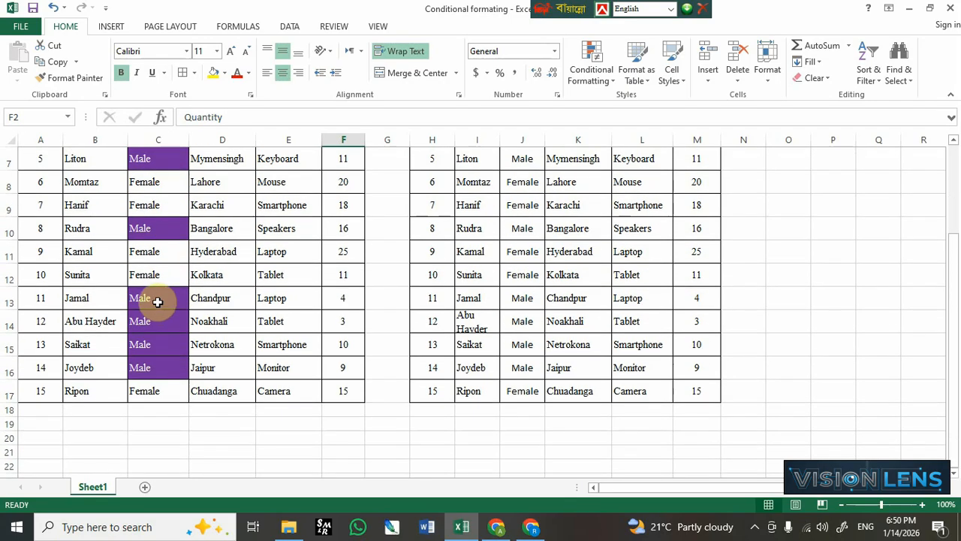
drag(154, 301, 160, 372)
click(160, 373)
scroll(161, 369, up, 2)
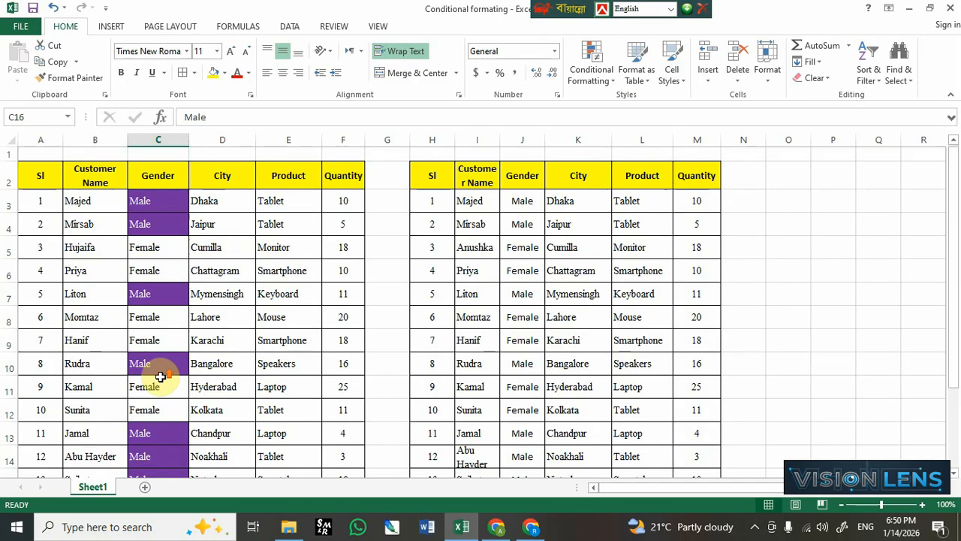
drag(150, 203, 159, 229)
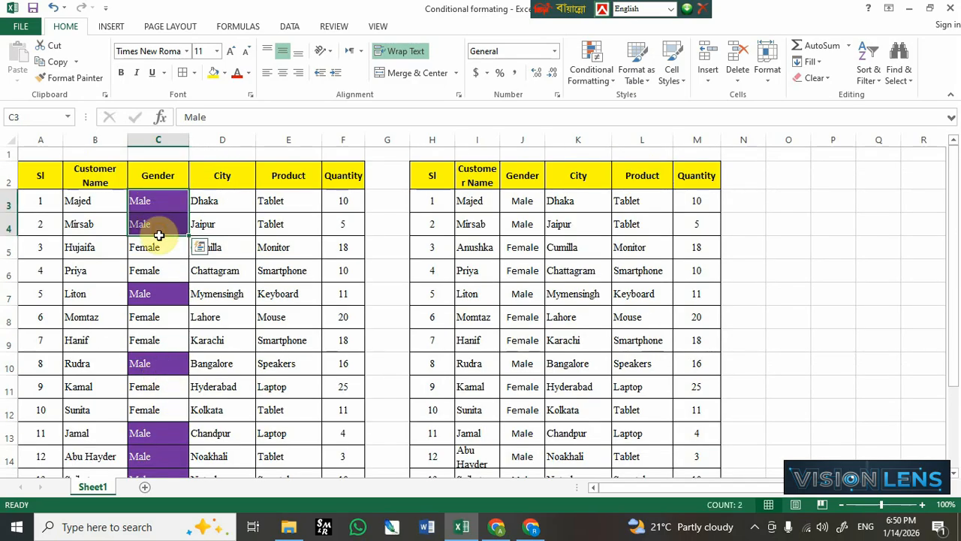
click(142, 219)
click(150, 201)
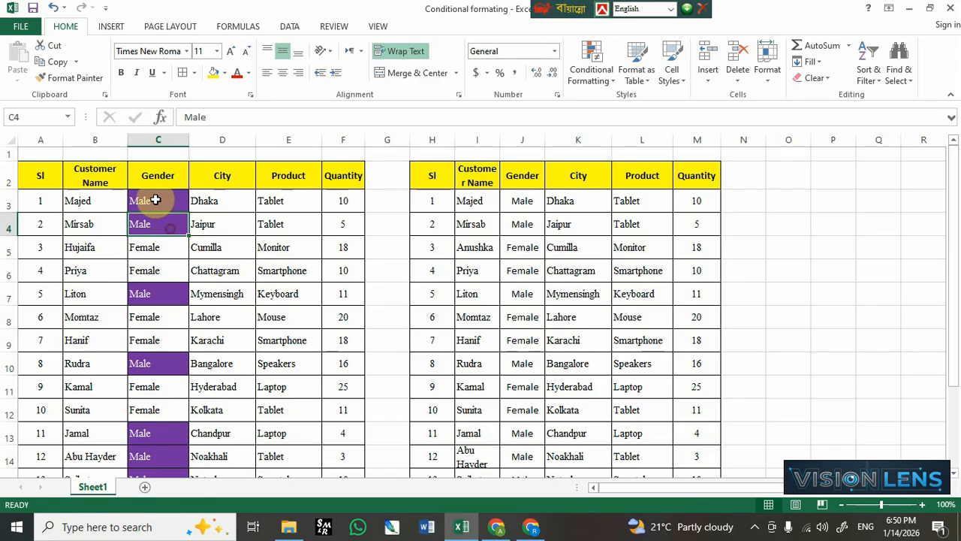
drag(155, 199, 158, 248)
drag(158, 345, 174, 437)
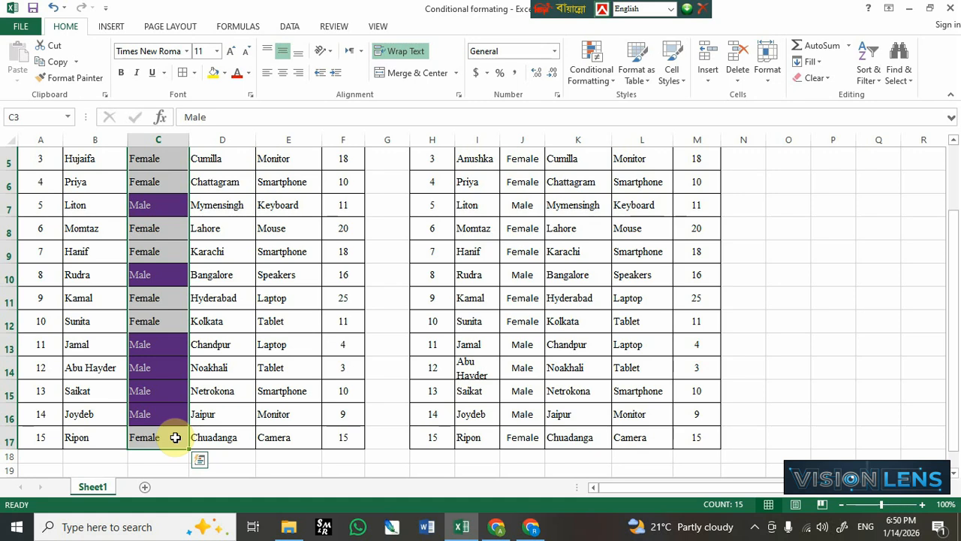
scroll(222, 423, up, 2)
click(465, 257)
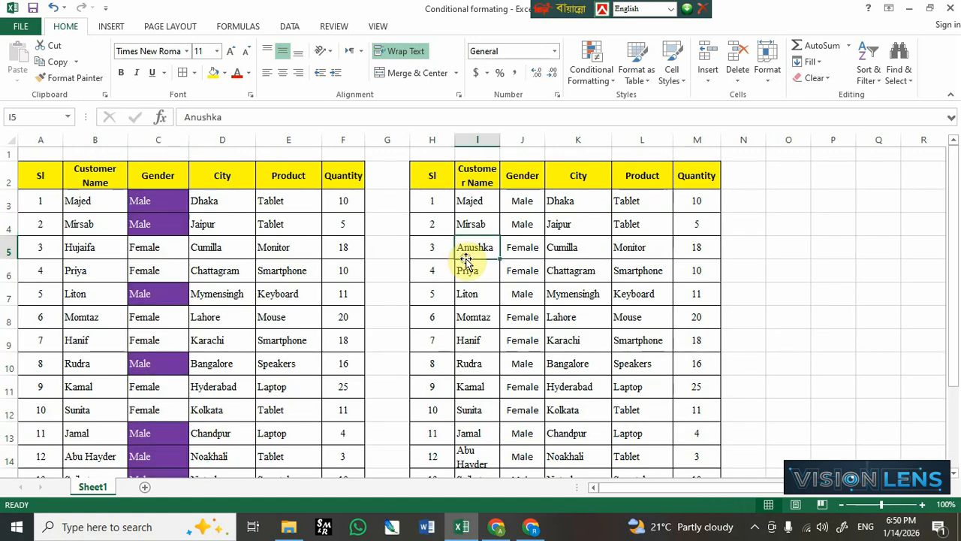
scroll(446, 199, down, 2)
scroll(446, 199, up, 2)
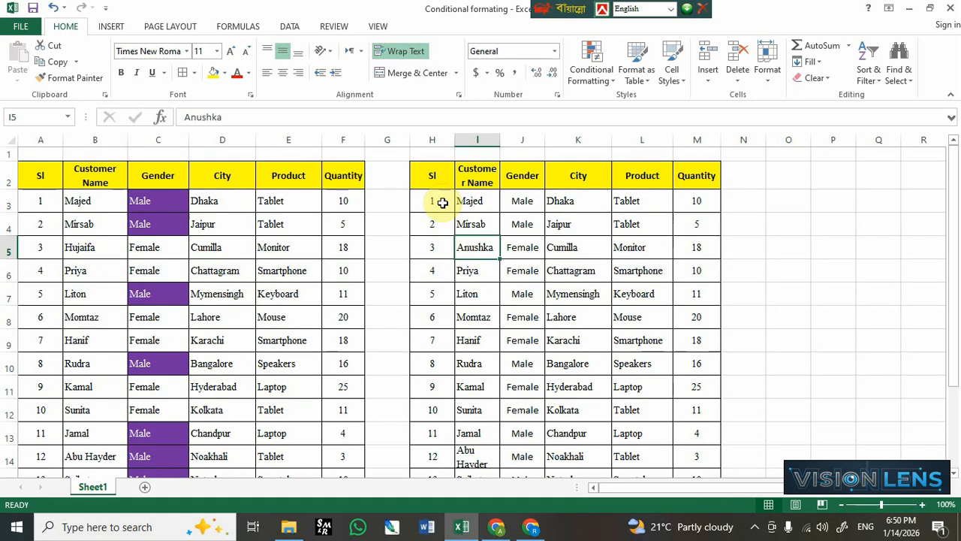
- Select the second table's range and start a new conditional formatting rule that uses a formula
drag(443, 202, 705, 439)
scroll(622, 375, up, 2)
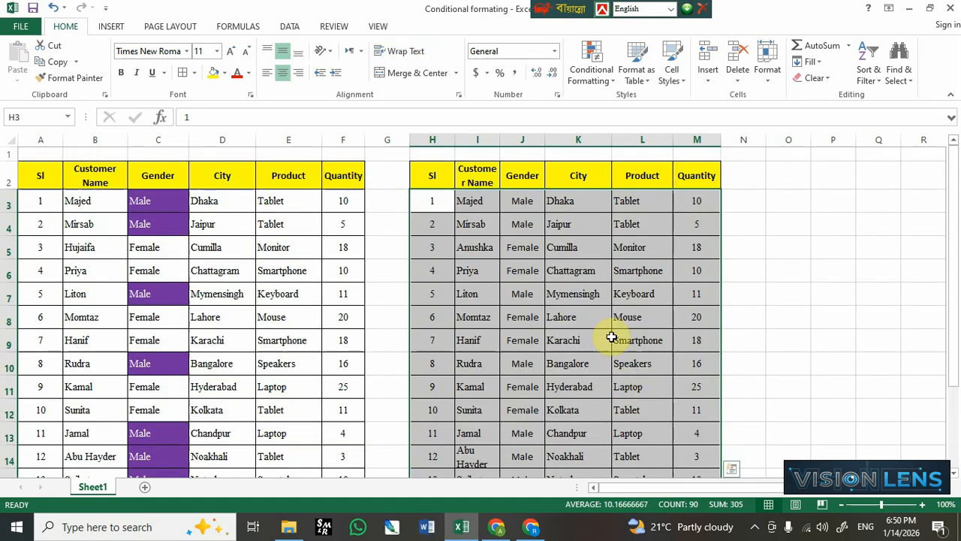
click(599, 247)
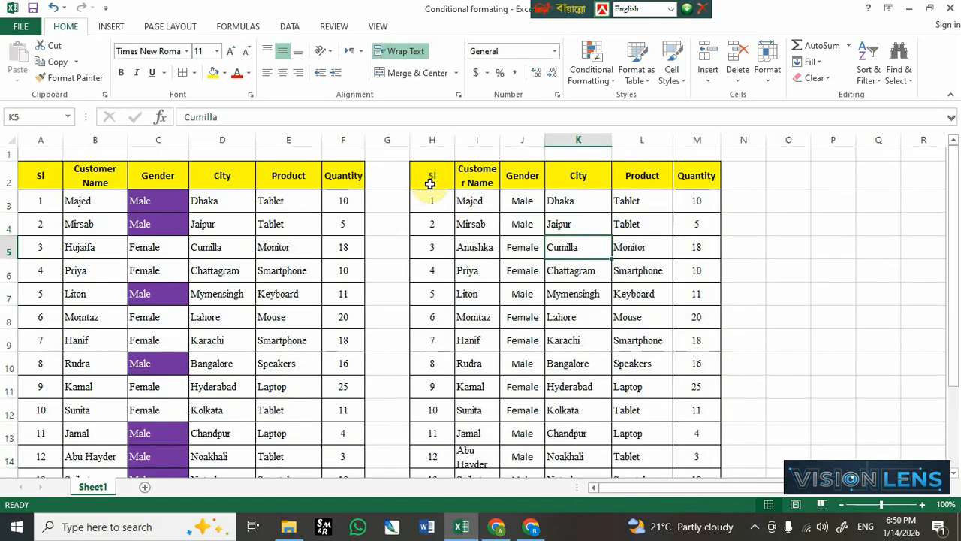
drag(427, 178, 690, 429)
scroll(577, 264, up, 2)
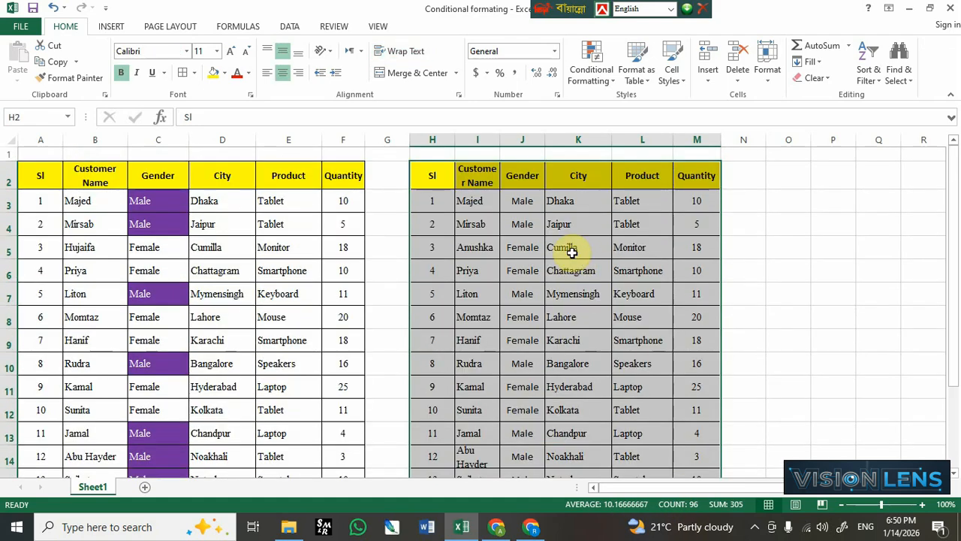
click(593, 73)
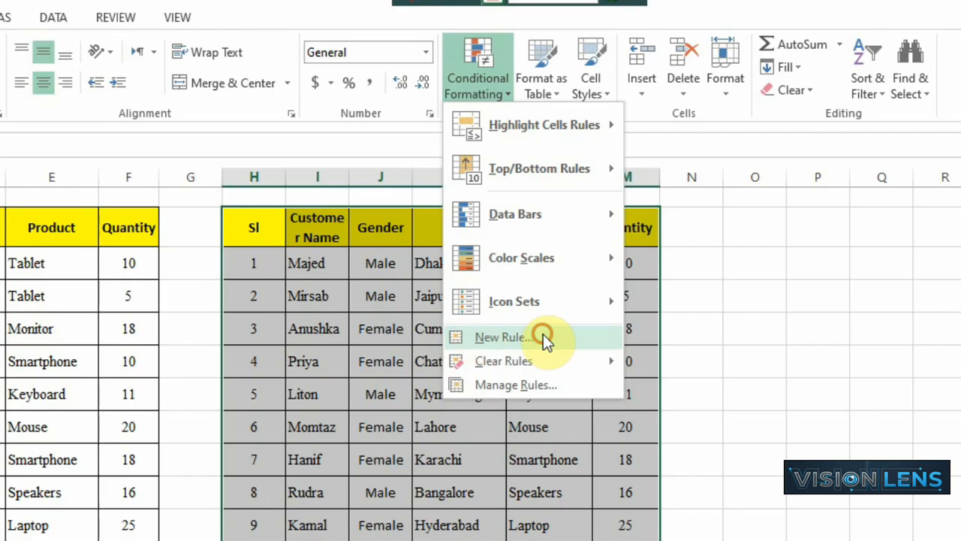
click(544, 337)
click(300, 217)
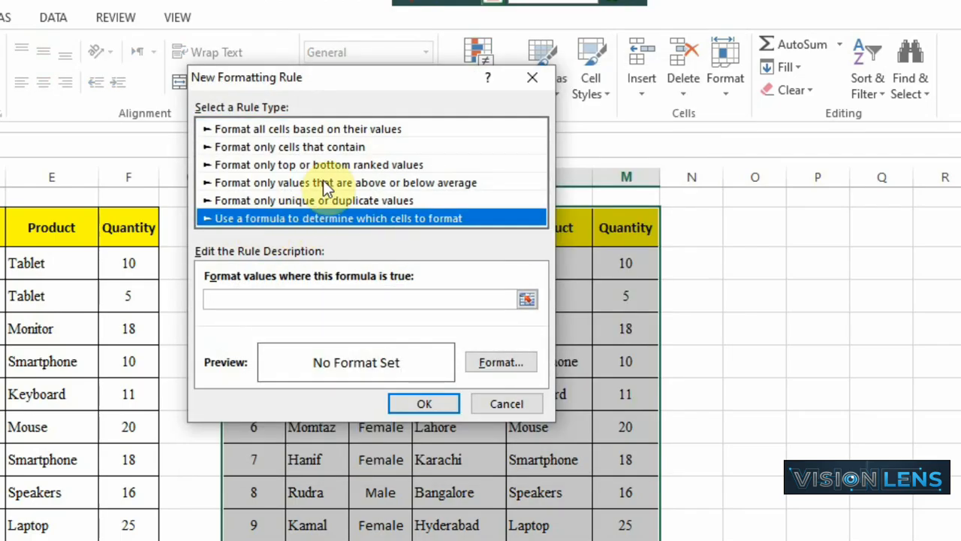
drag(330, 84, 2, 178)
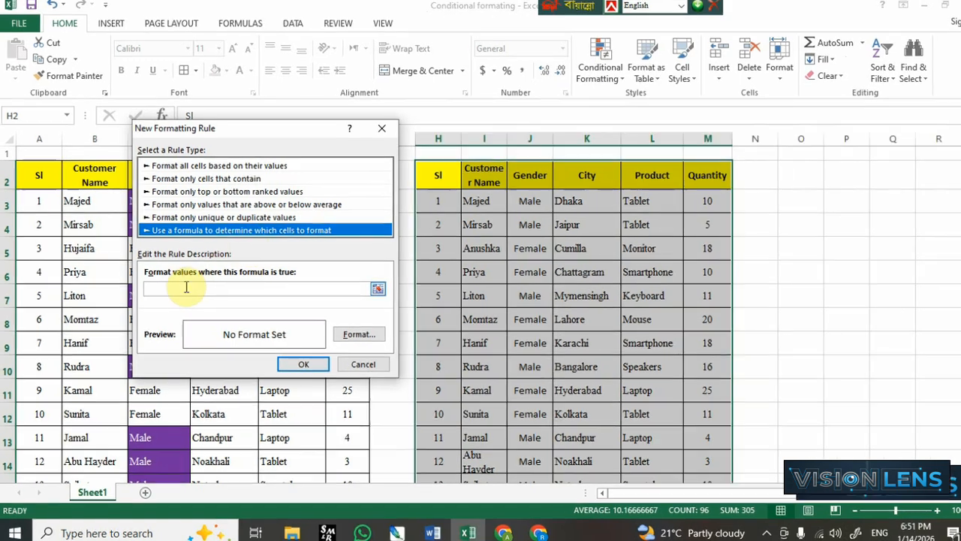
- Enter the rule formula =$J2:$J17="Female" referencing the Gender column
click(184, 285)
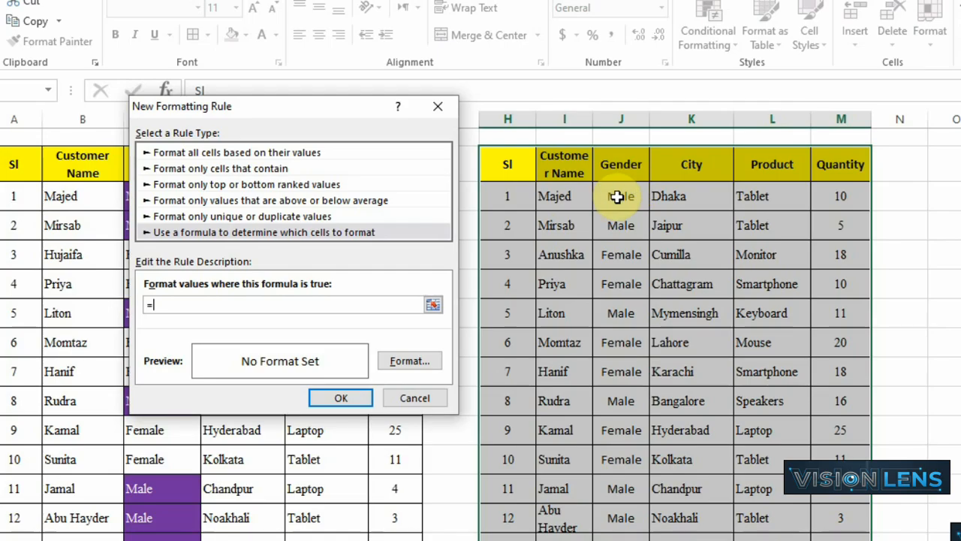
scroll(617, 196, down, 1)
scroll(618, 197, up, 1)
scroll(617, 197, up, 1)
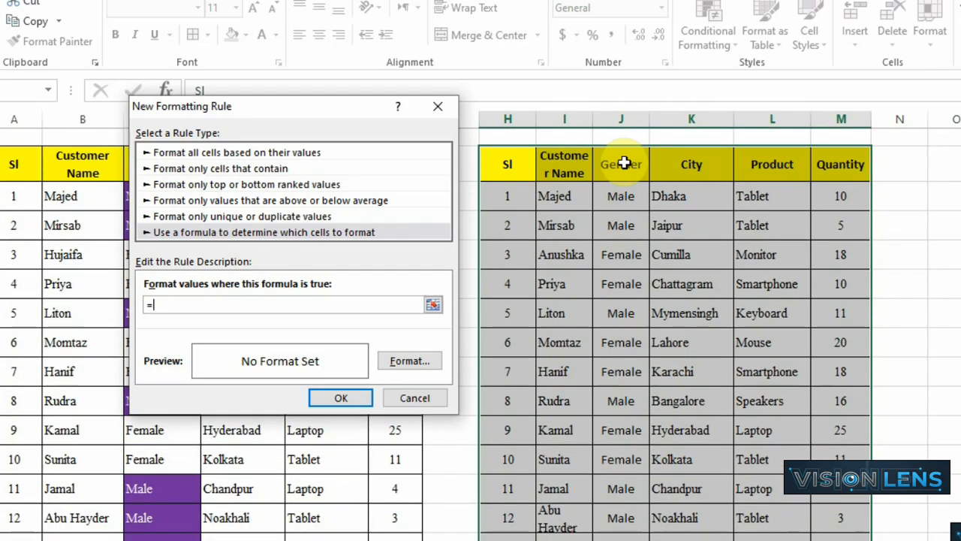
drag(621, 163, 617, 376)
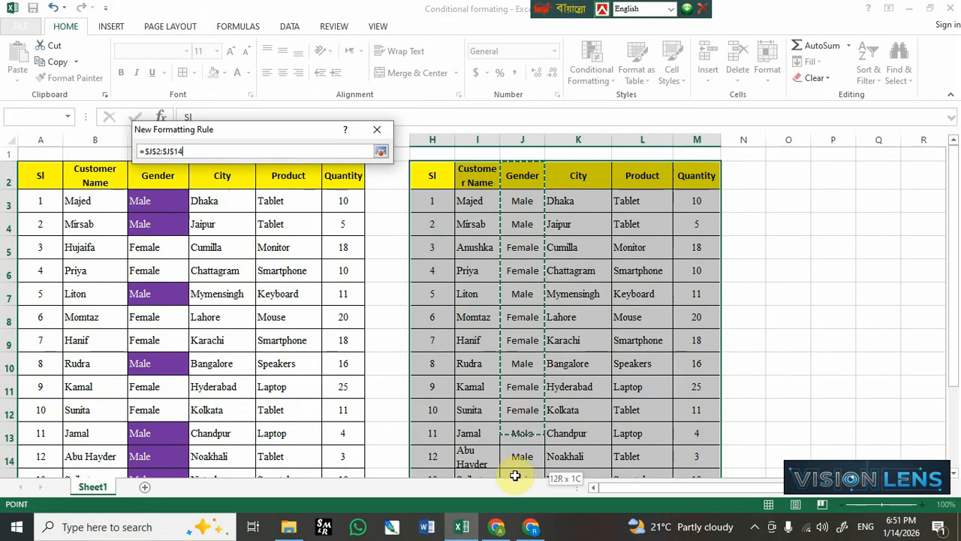
drag(515, 475, 517, 437)
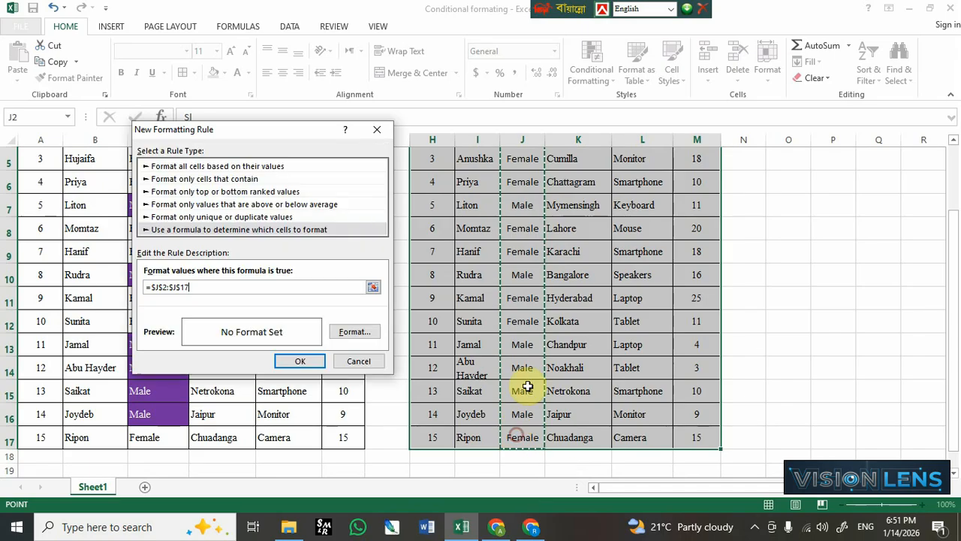
scroll(528, 386, up, 3)
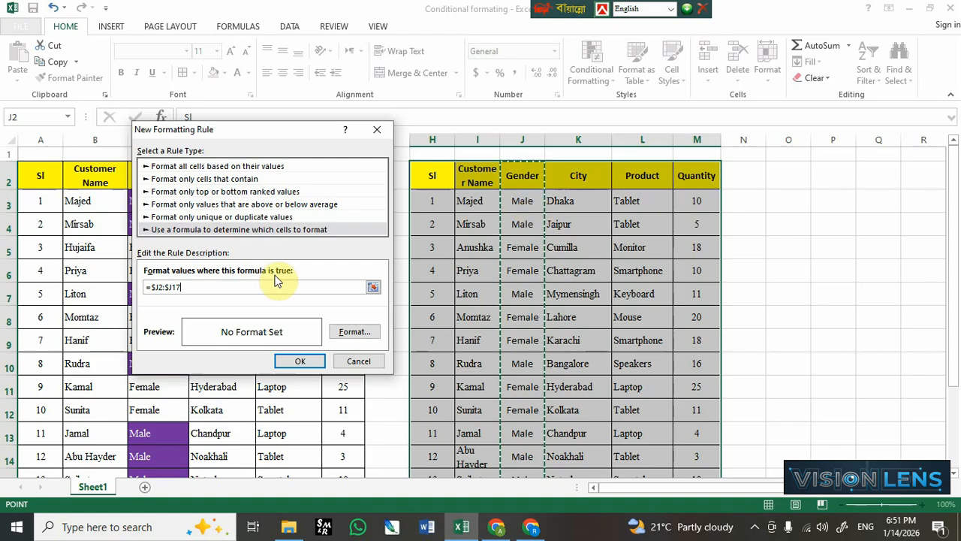
text(="Female)
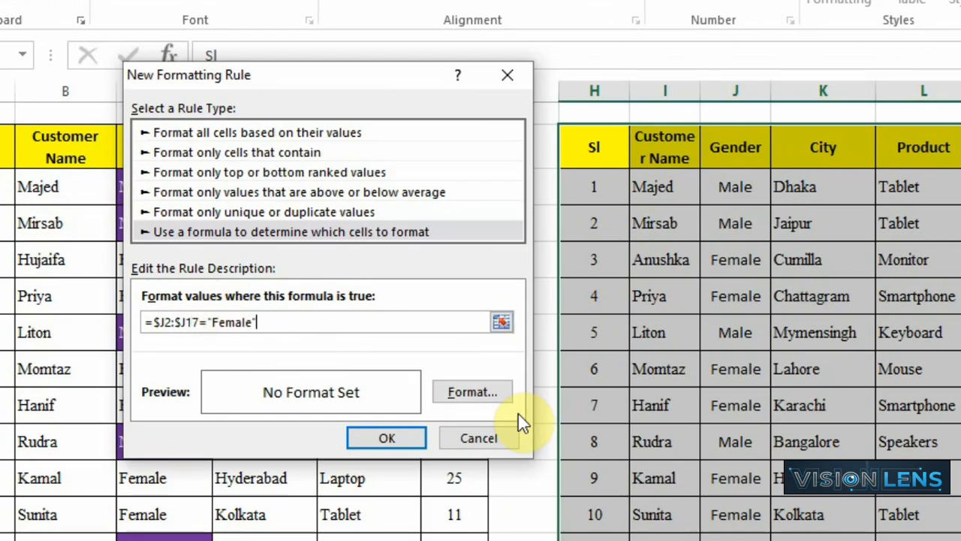
- Set the rule's format to a dark brown fill with white bold font and apply the rule
click(483, 395)
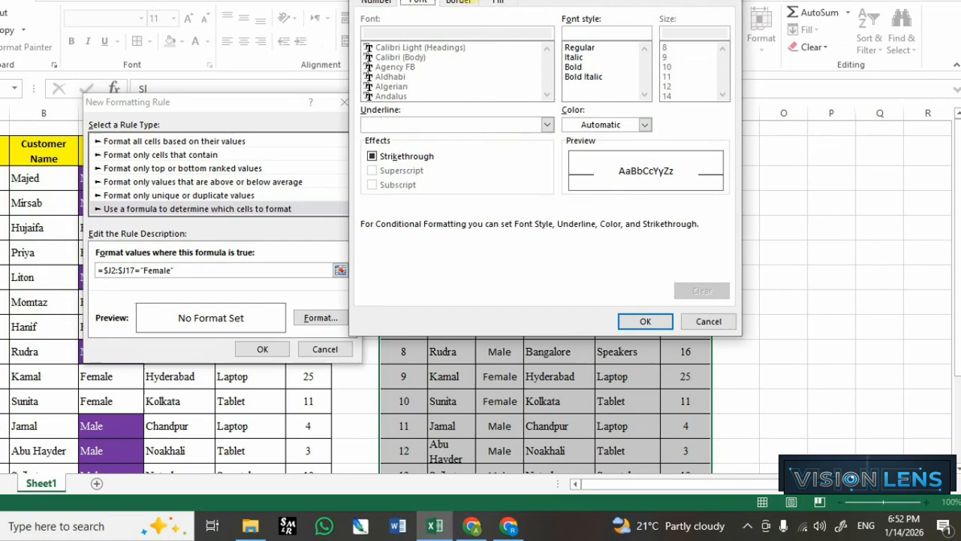
click(496, 0)
click(496, 147)
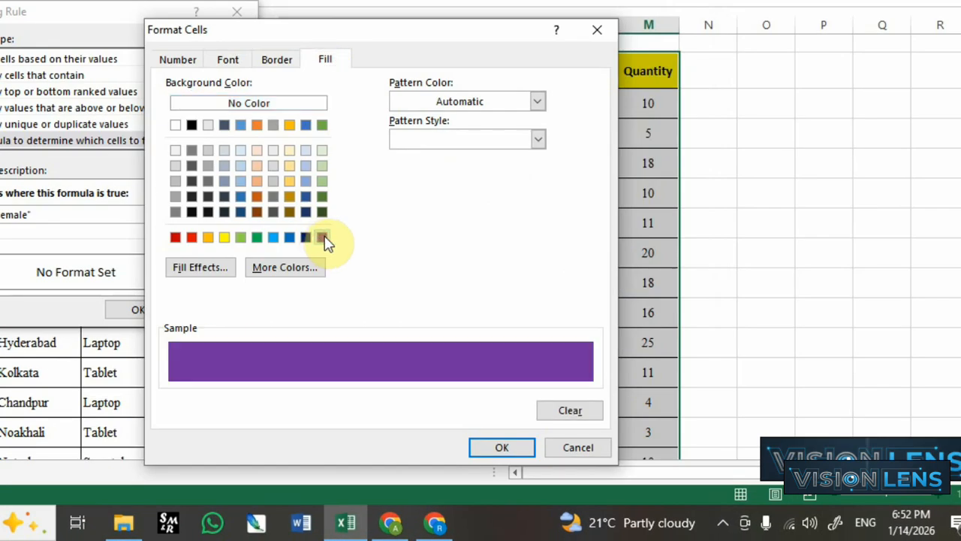
click(256, 212)
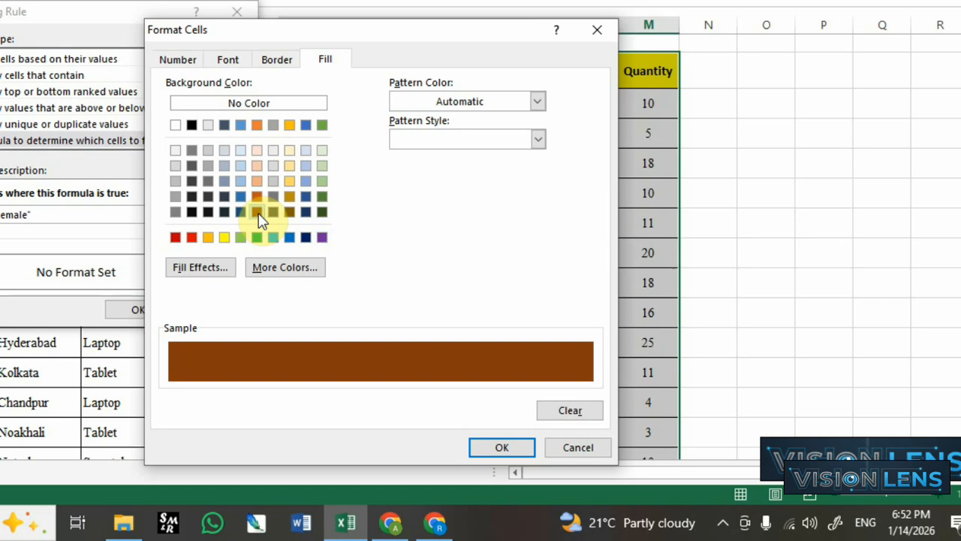
click(228, 59)
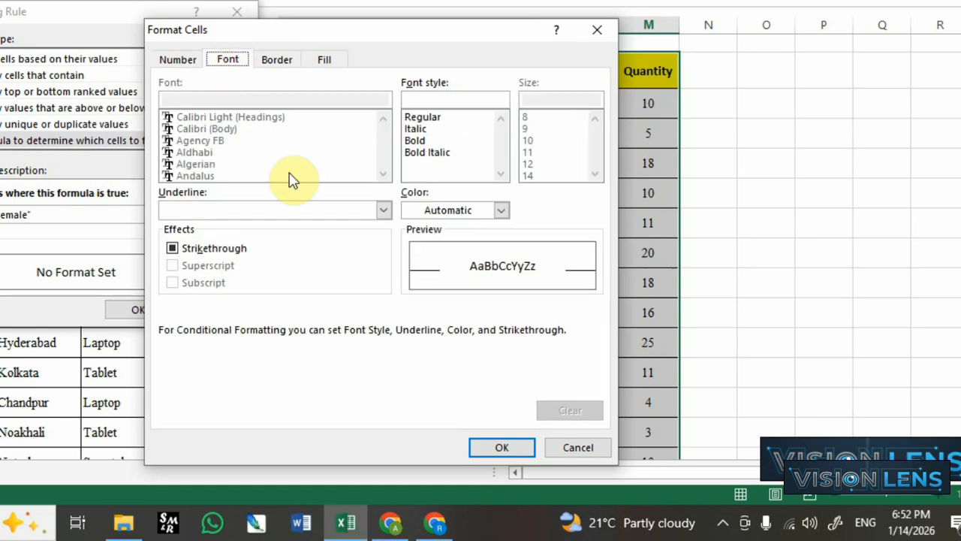
click(496, 211)
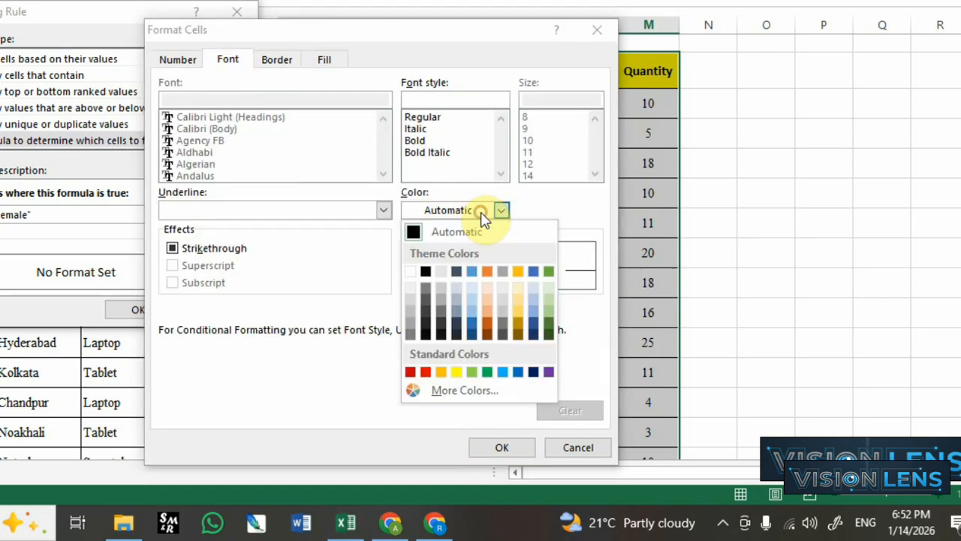
click(413, 272)
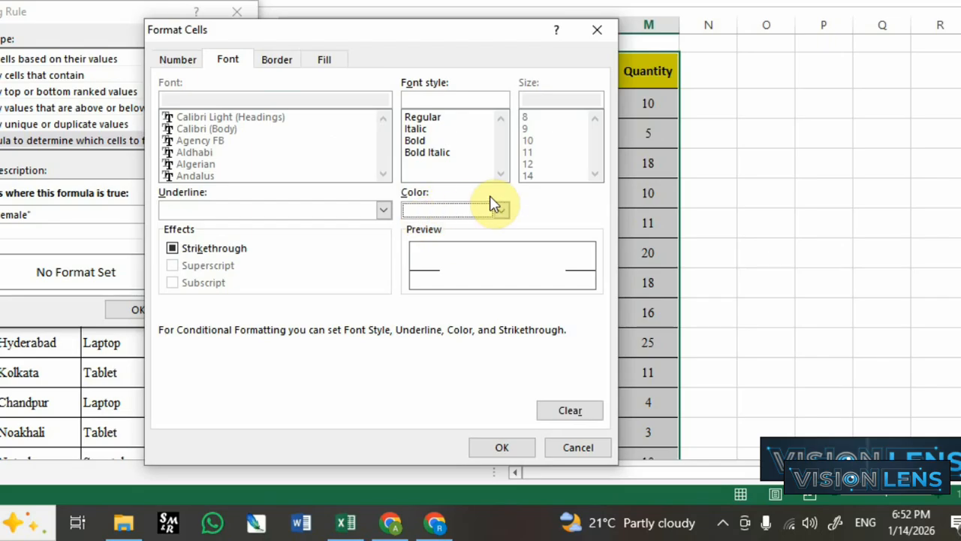
click(417, 141)
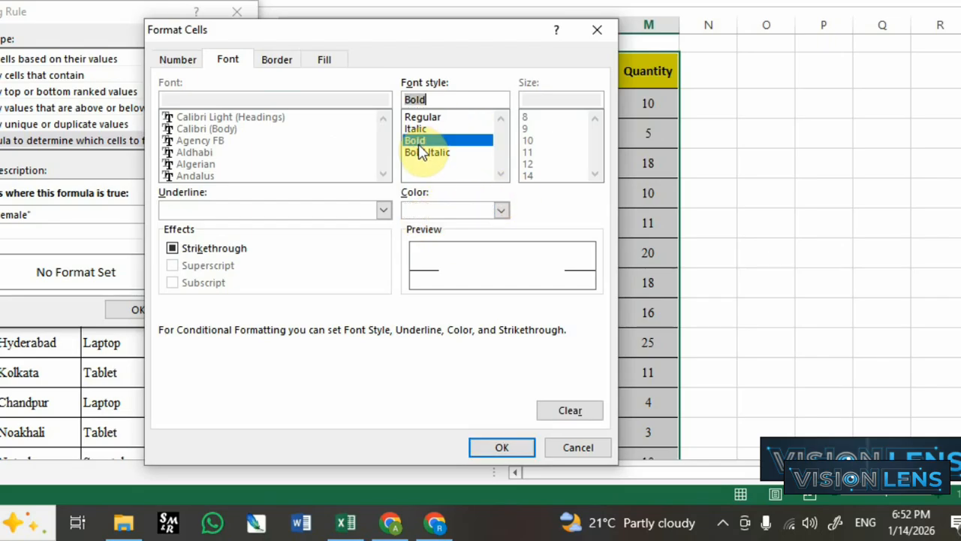
click(495, 447)
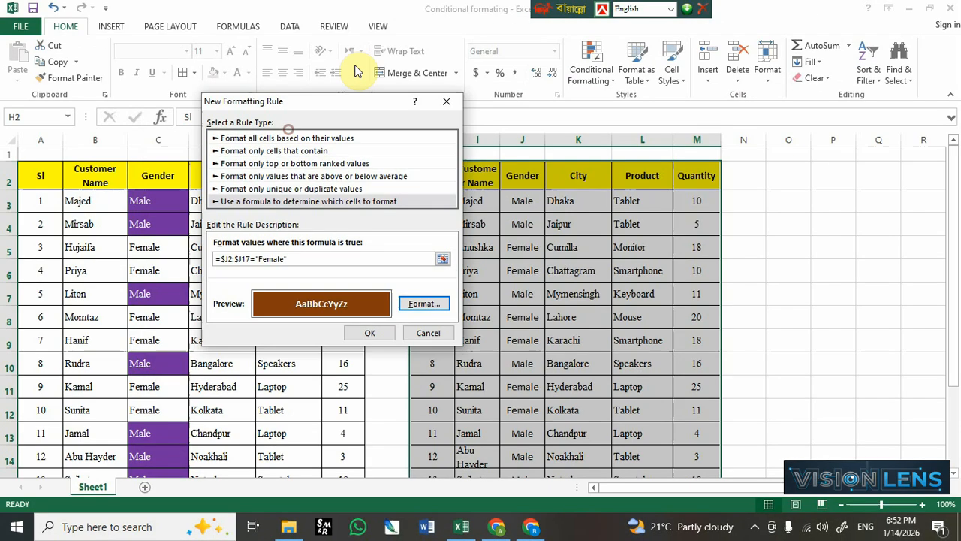
drag(360, 100, 354, 59)
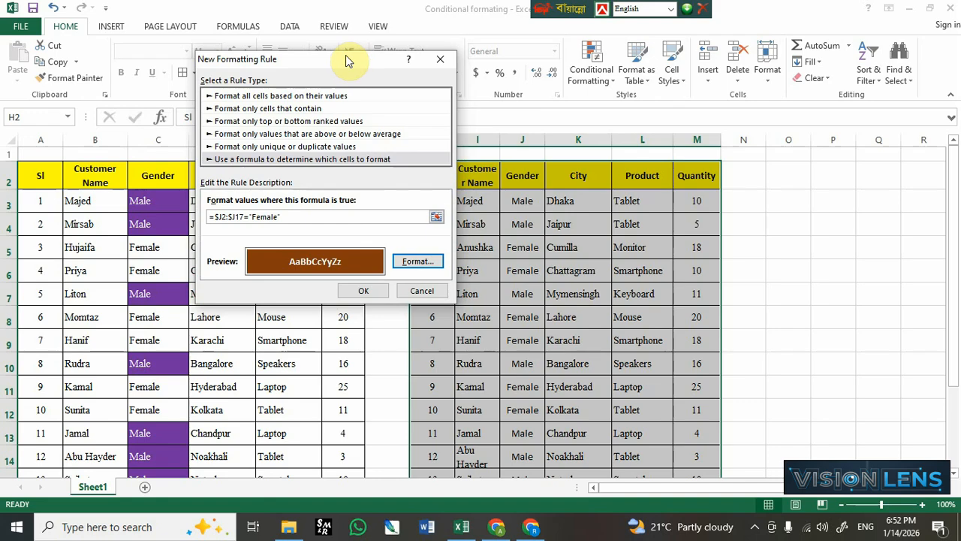
click(361, 292)
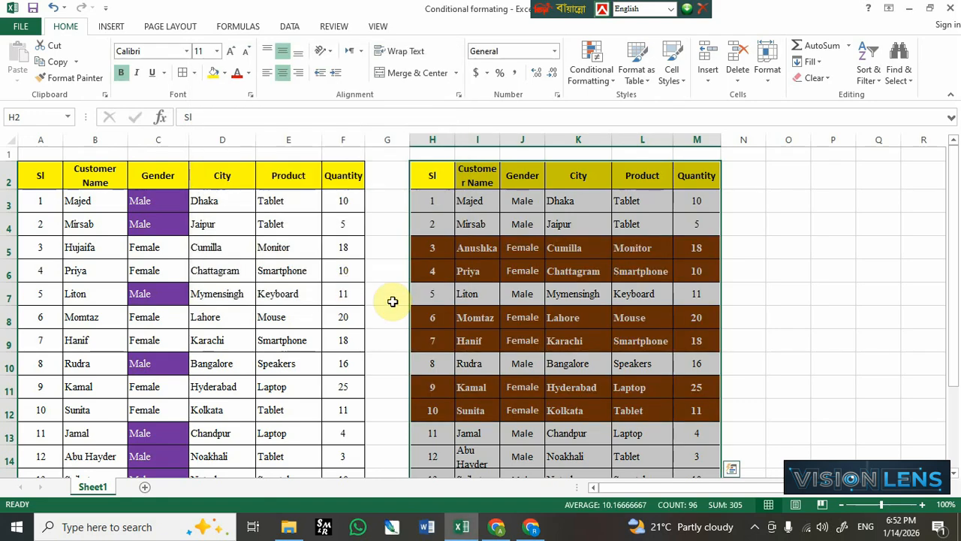
- Inspect the formatted Female rows across the second table
click(553, 253)
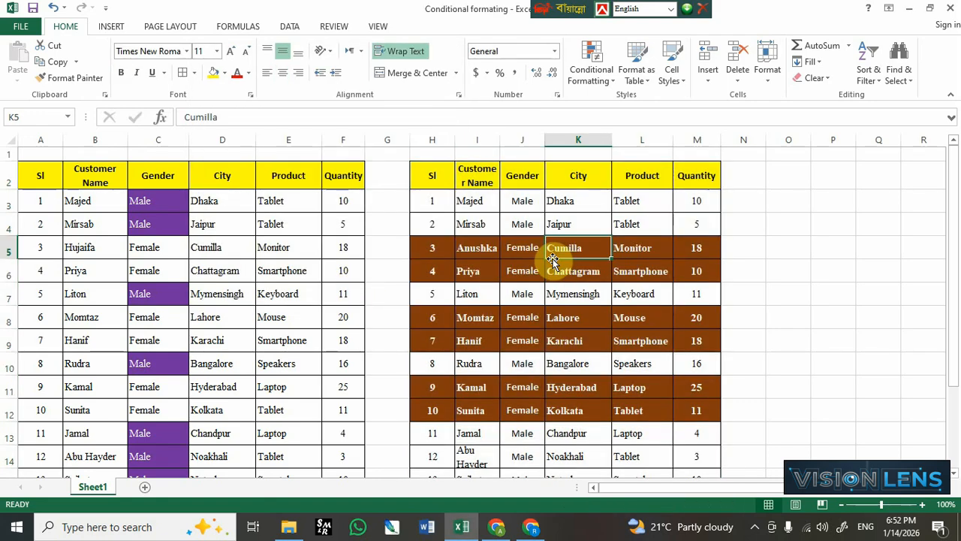
scroll(554, 257, down, 1)
scroll(553, 258, up, 1)
scroll(553, 259, up, 1)
drag(428, 174, 690, 435)
scroll(584, 365, up, 1)
click(557, 251)
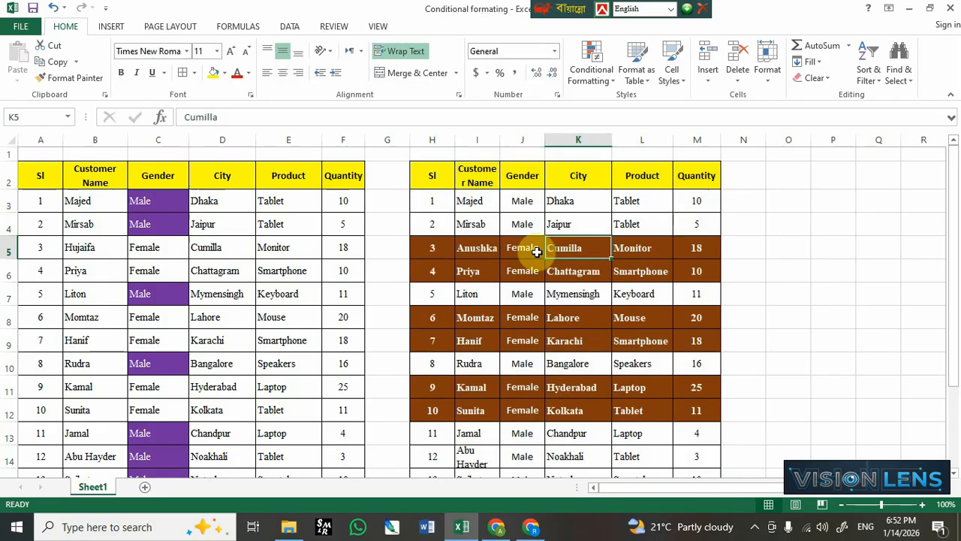
click(394, 248)
click(706, 249)
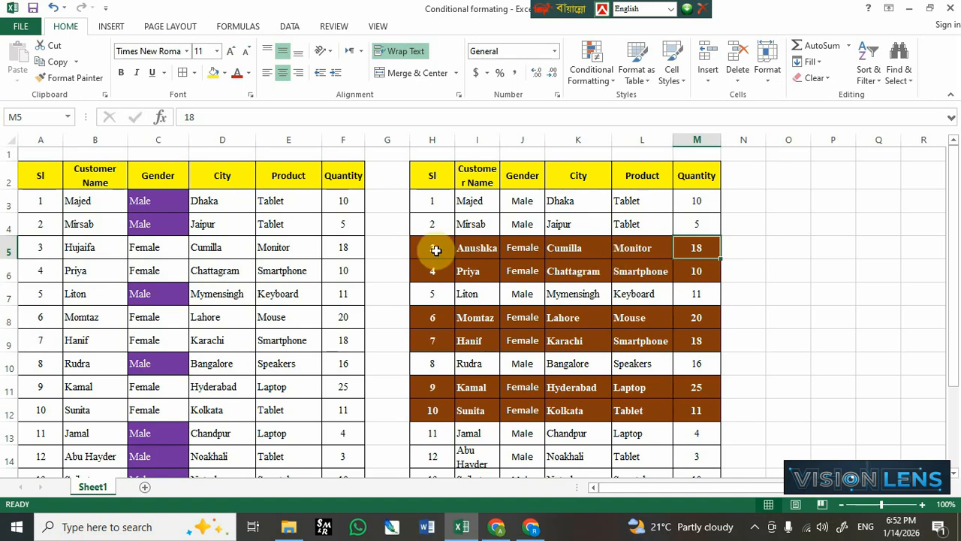
drag(429, 248, 701, 250)
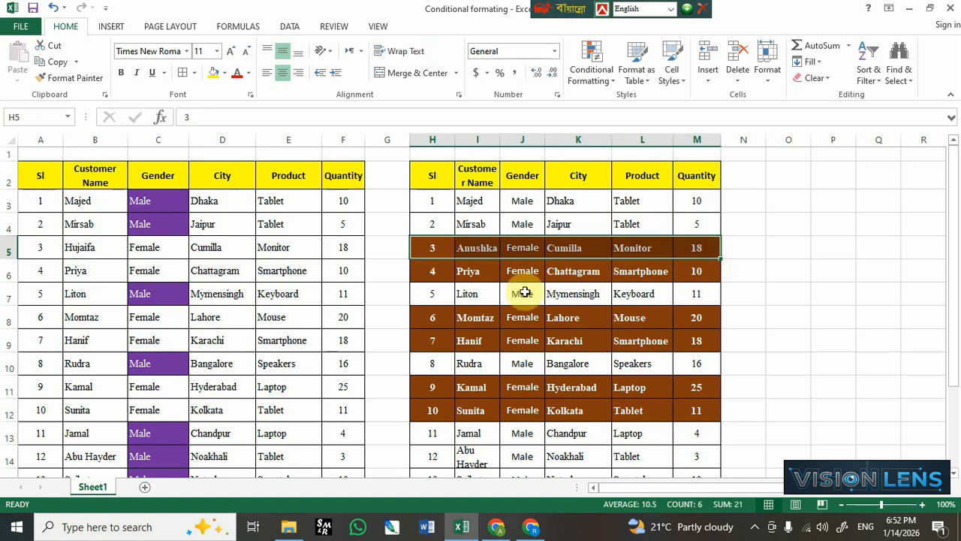
key(ctrl+z)
click(529, 246)
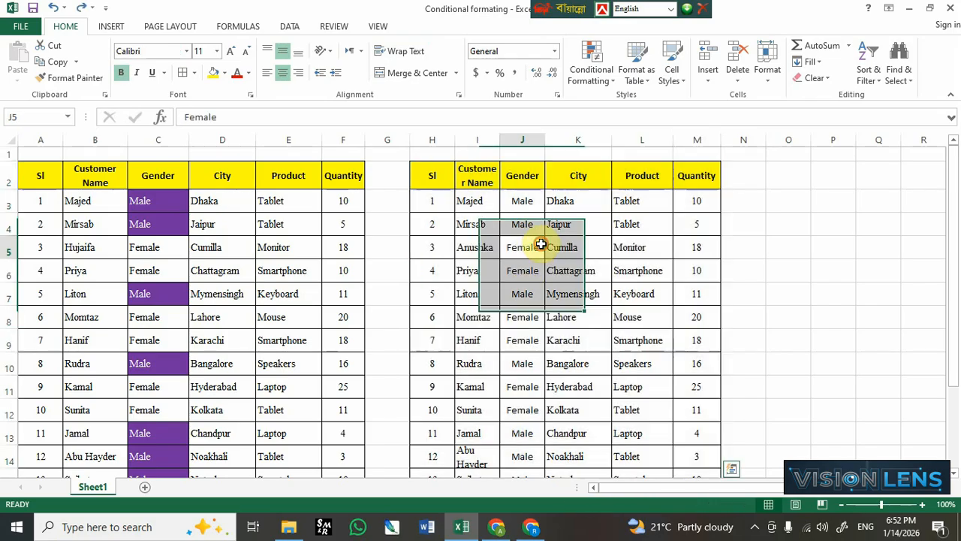
- Select the second table's Gender cells J2:J17 and start a new conditional formatting rule that uses a formula
drag(519, 179, 524, 438)
scroll(524, 437, up, 2)
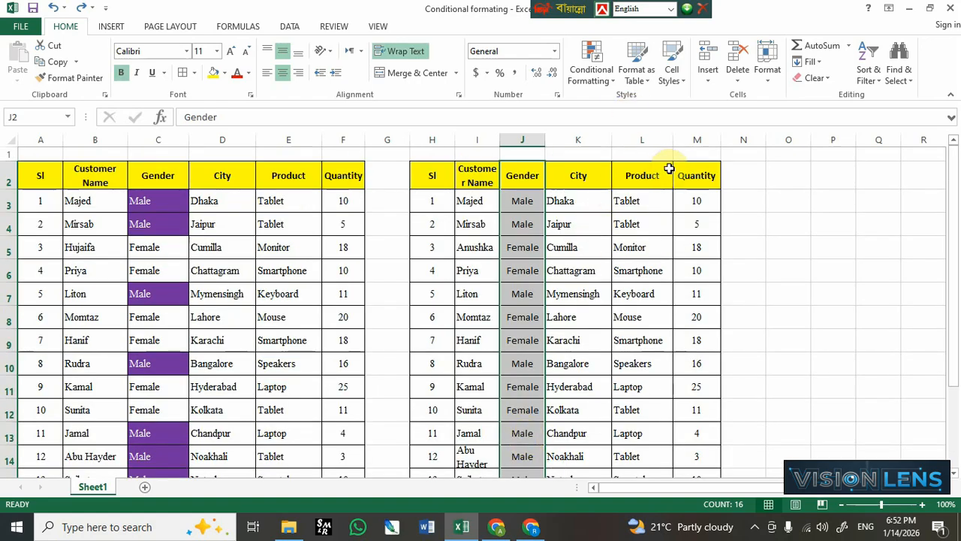
click(597, 75)
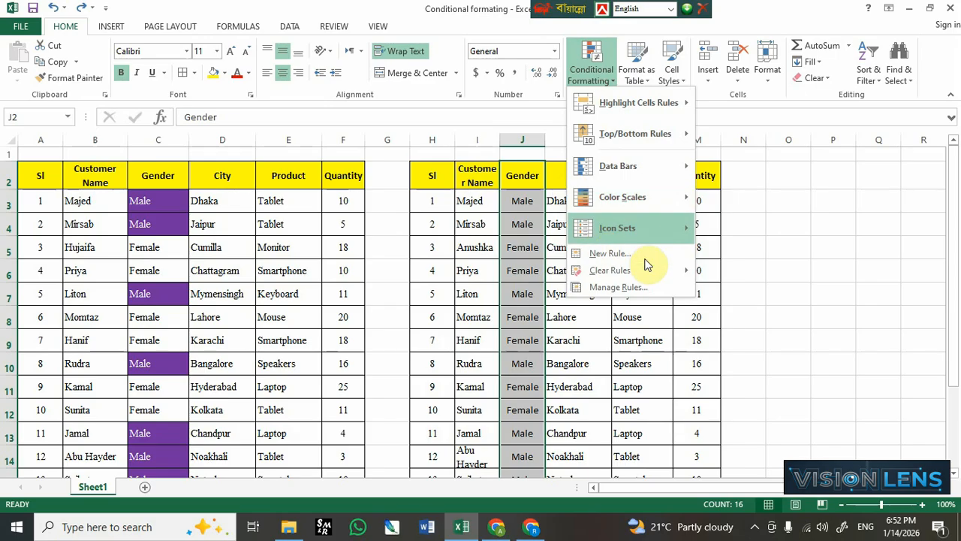
click(608, 254)
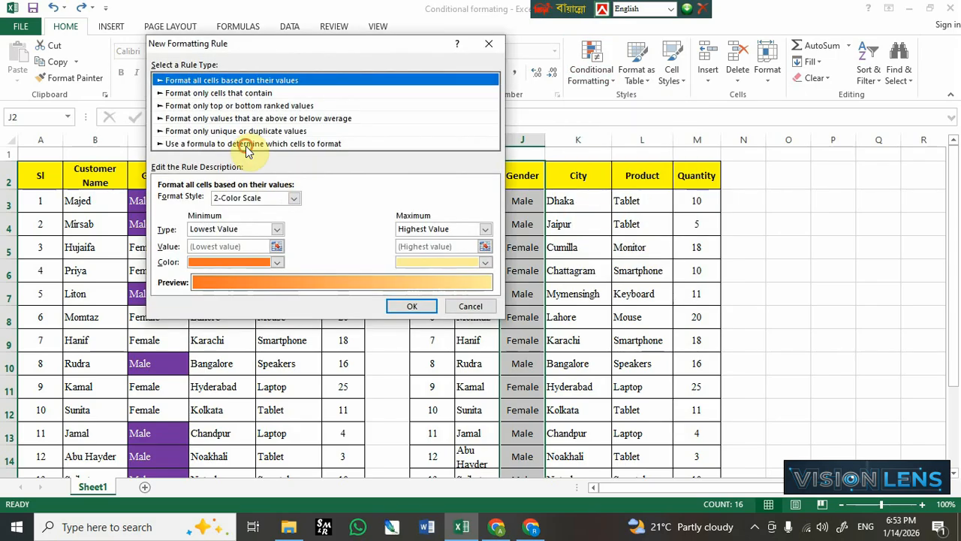
click(247, 144)
- Enter the rule formula =$J2:$J17="Female" referencing the Gender column
drag(315, 45, 770, 143)
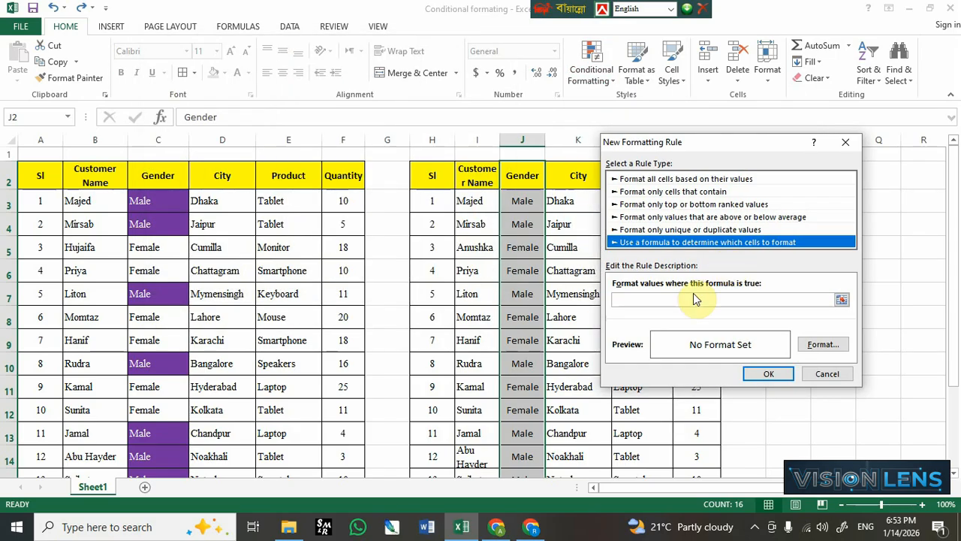
click(646, 301)
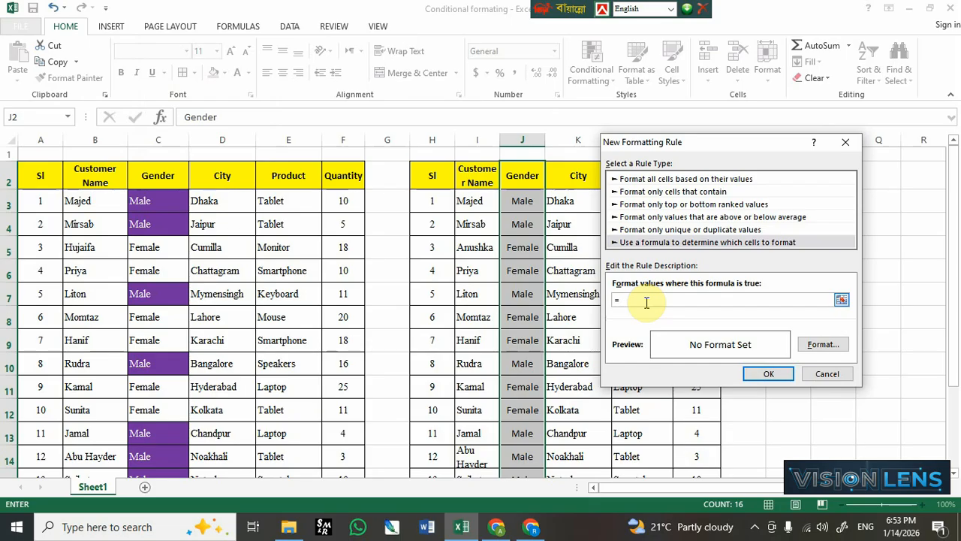
text(=)
drag(522, 176, 521, 437)
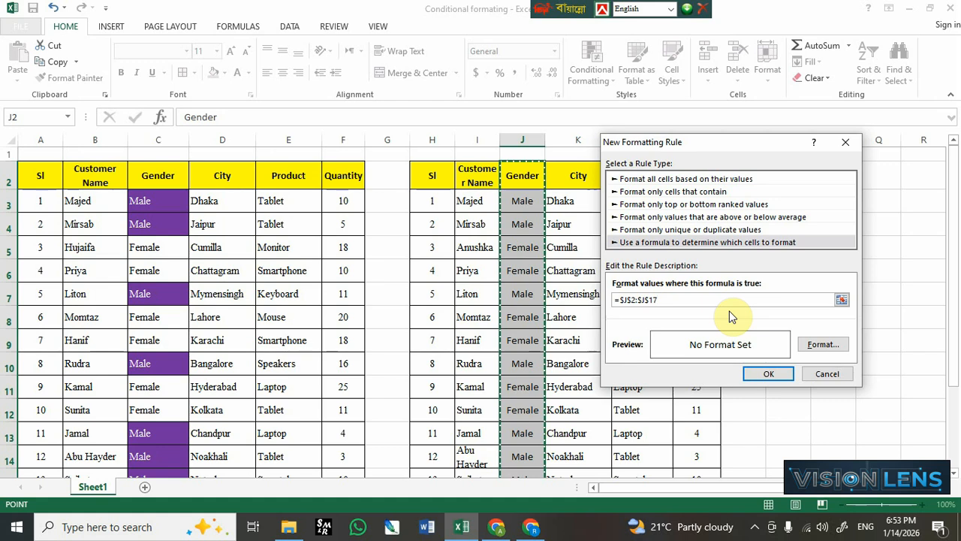
key(F4)
key(F4)
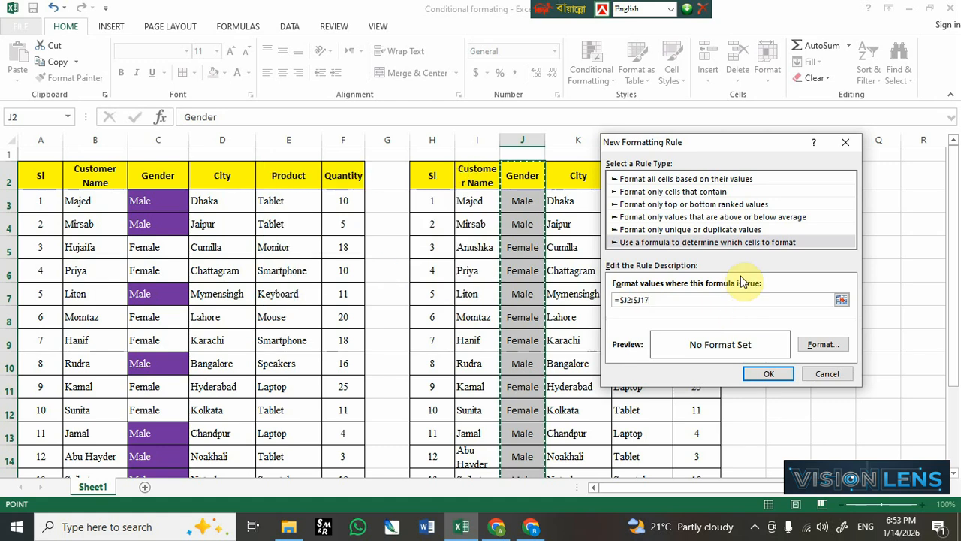
text(=)
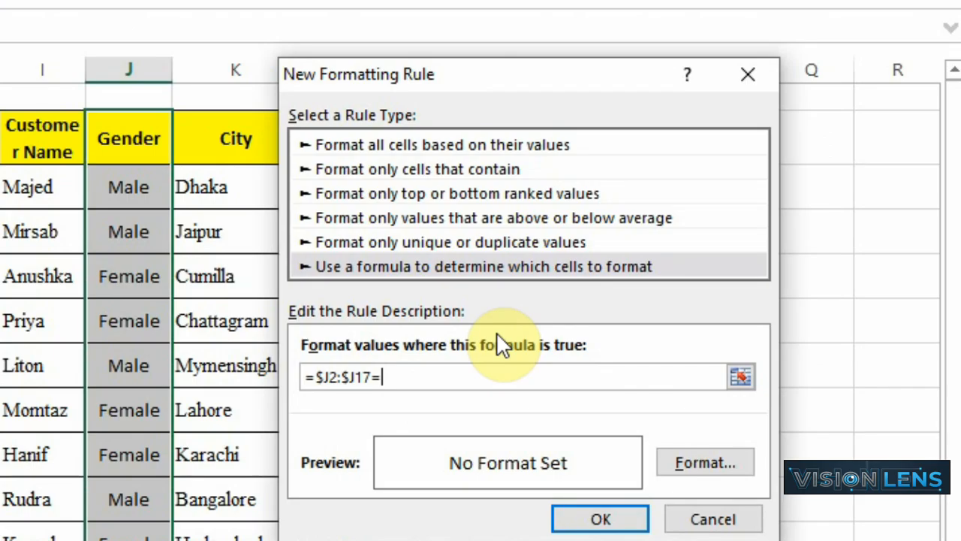
text("Female")
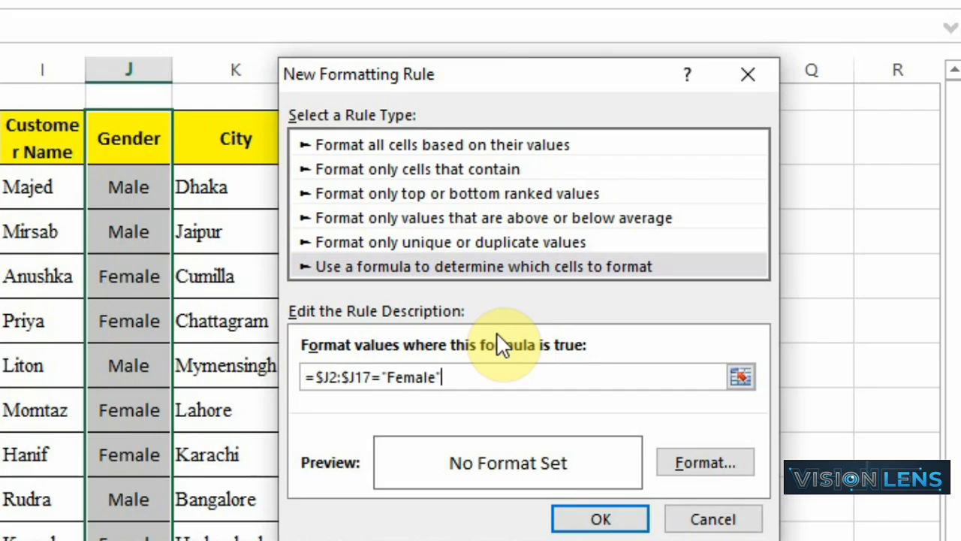
- Set the rule's format to a dark green fill with white bold font and apply the rule
click(697, 463)
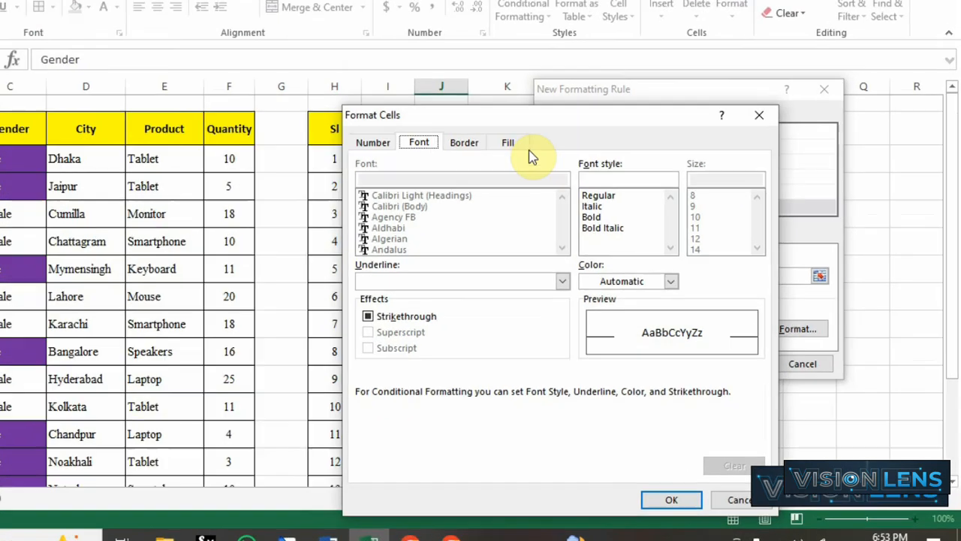
click(446, 136)
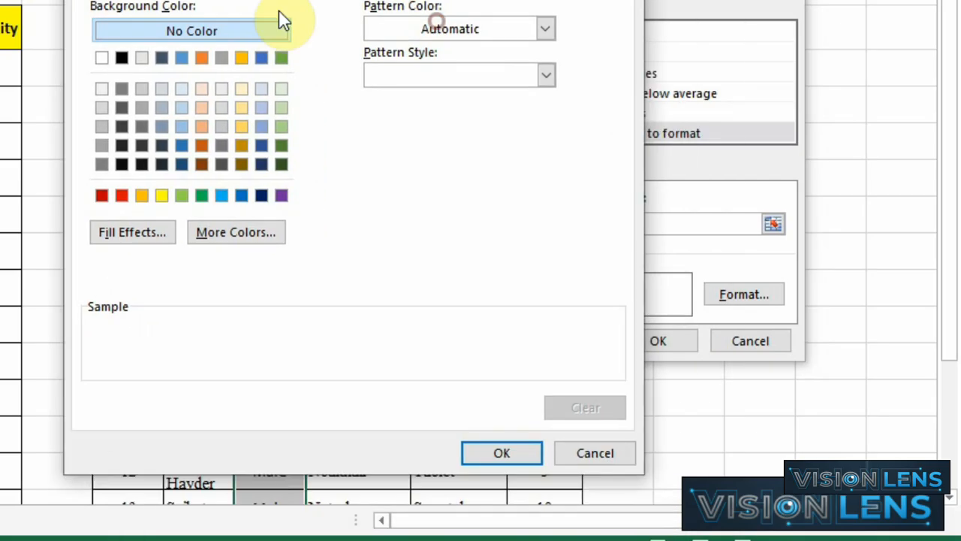
click(285, 164)
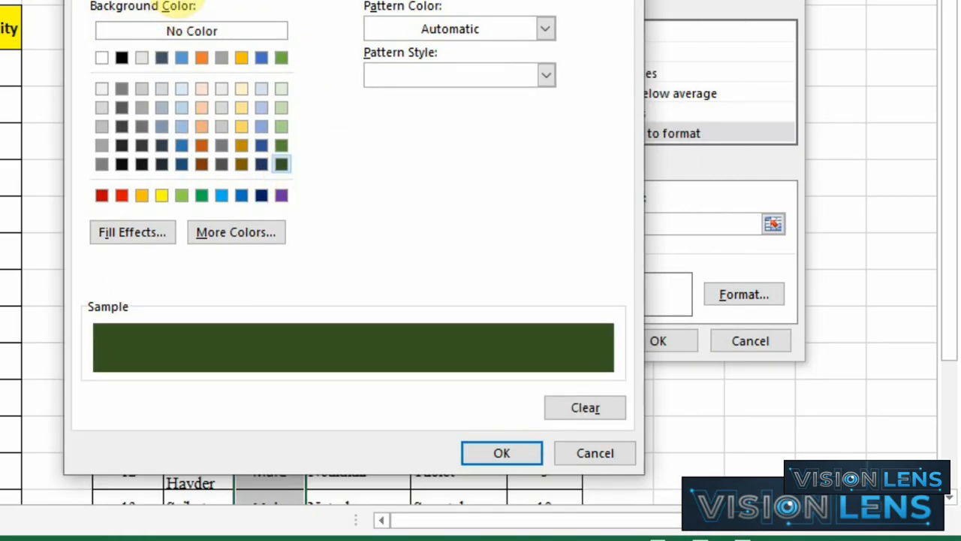
click(173, 0)
click(465, 166)
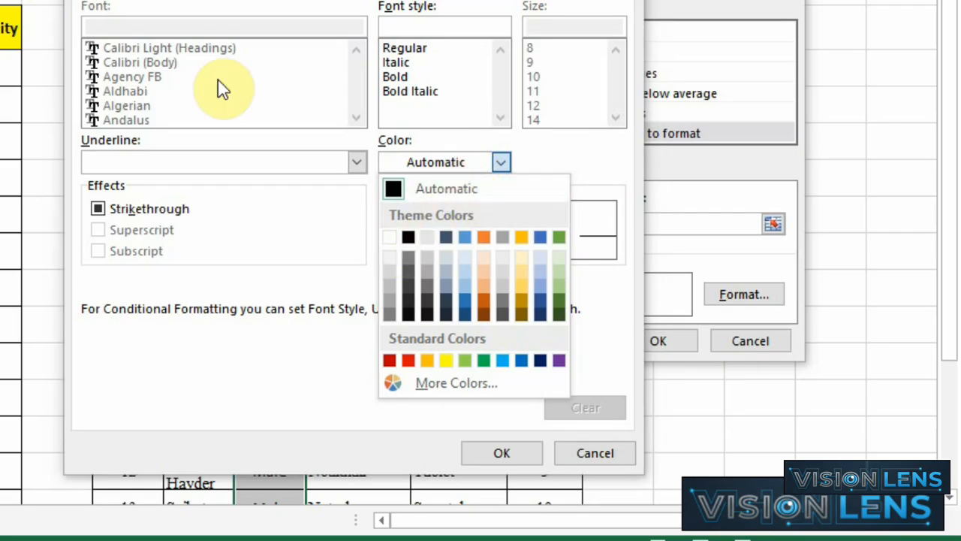
click(389, 239)
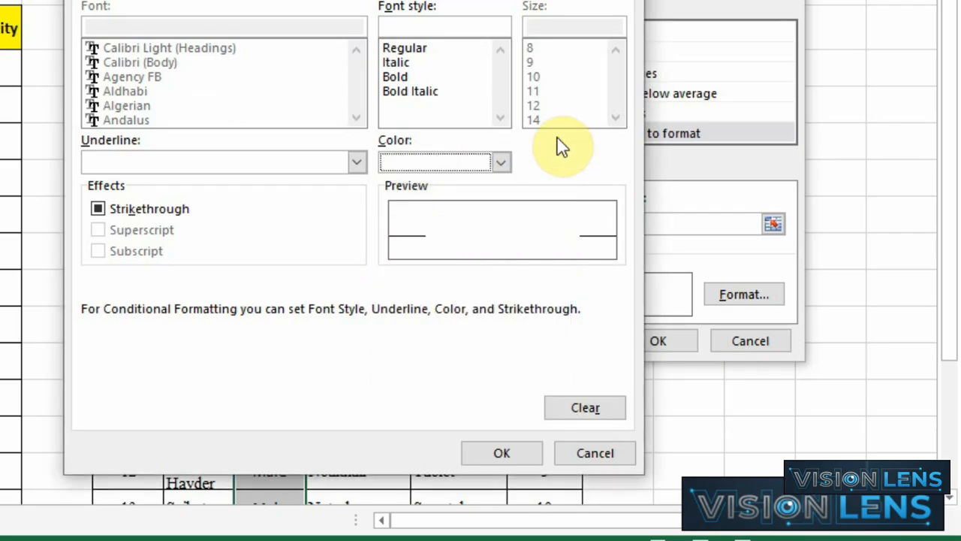
click(398, 76)
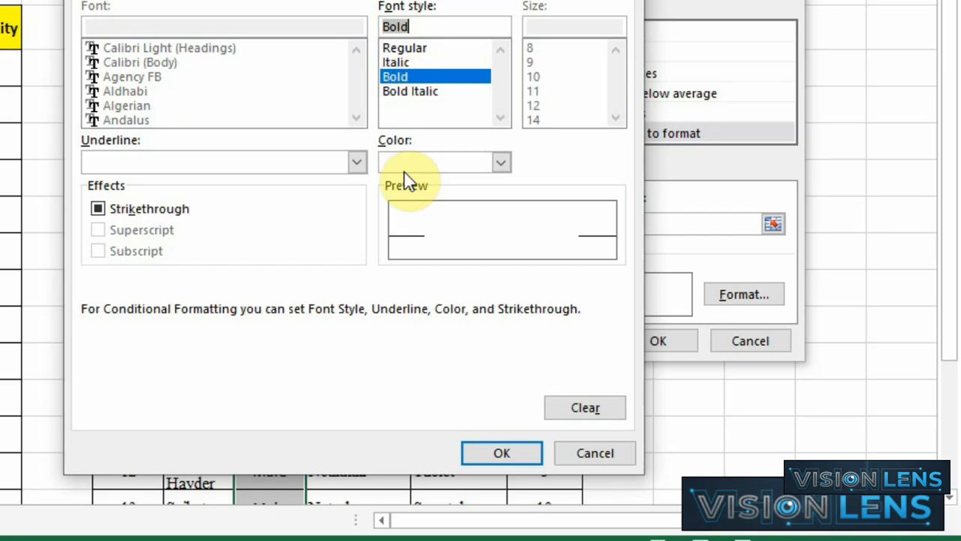
click(507, 453)
click(659, 340)
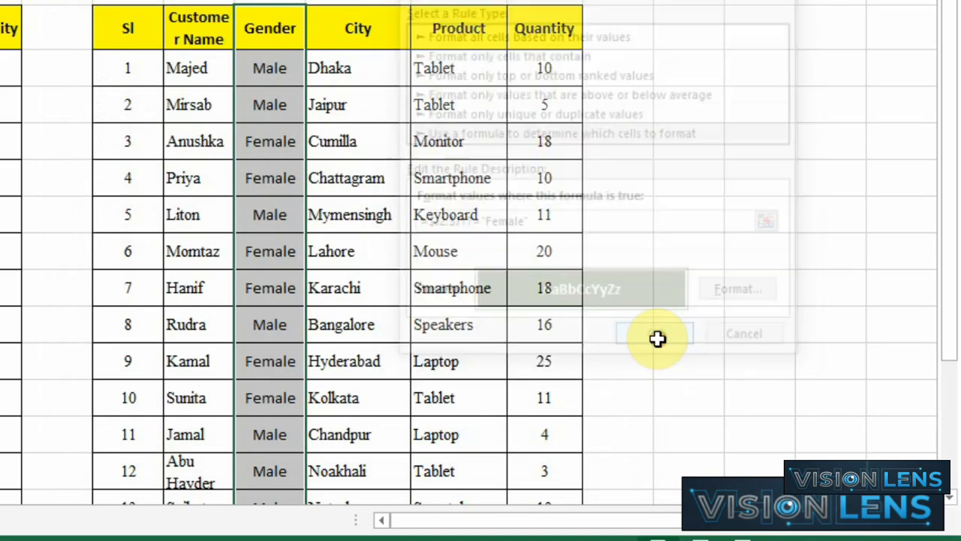
- Inspect the formatted Female cells in the second table's Gender column
click(406, 299)
scroll(406, 299, down, 2)
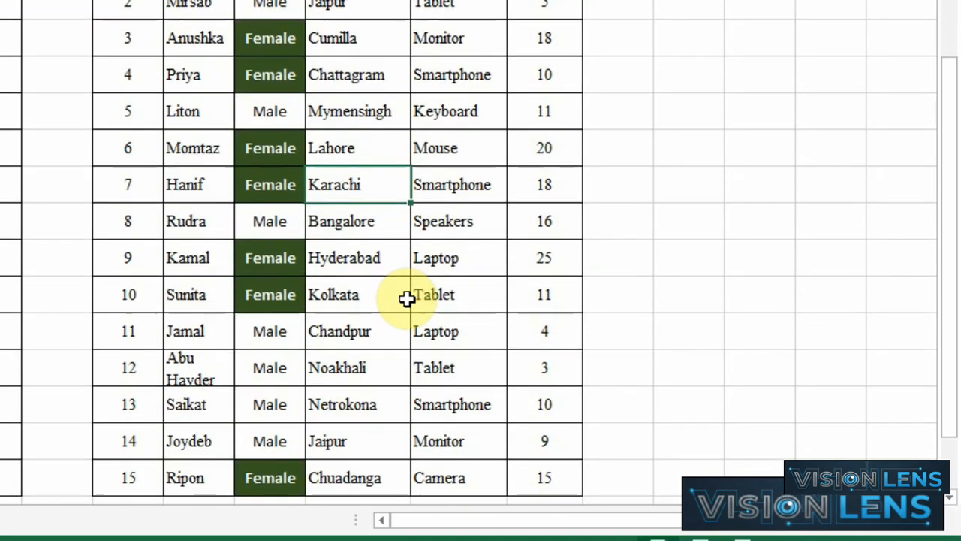
scroll(272, 318, up, 2)
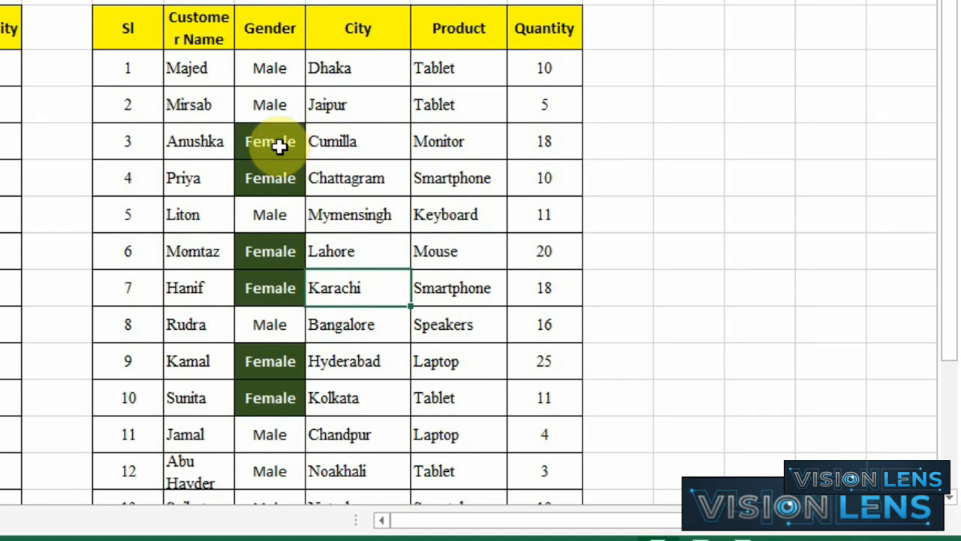
drag(279, 146, 271, 401)
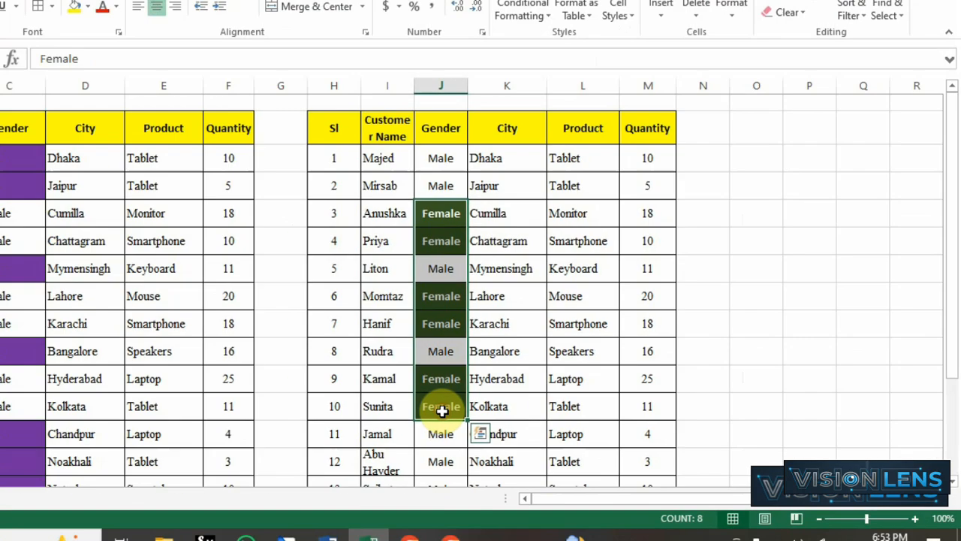
click(454, 300)
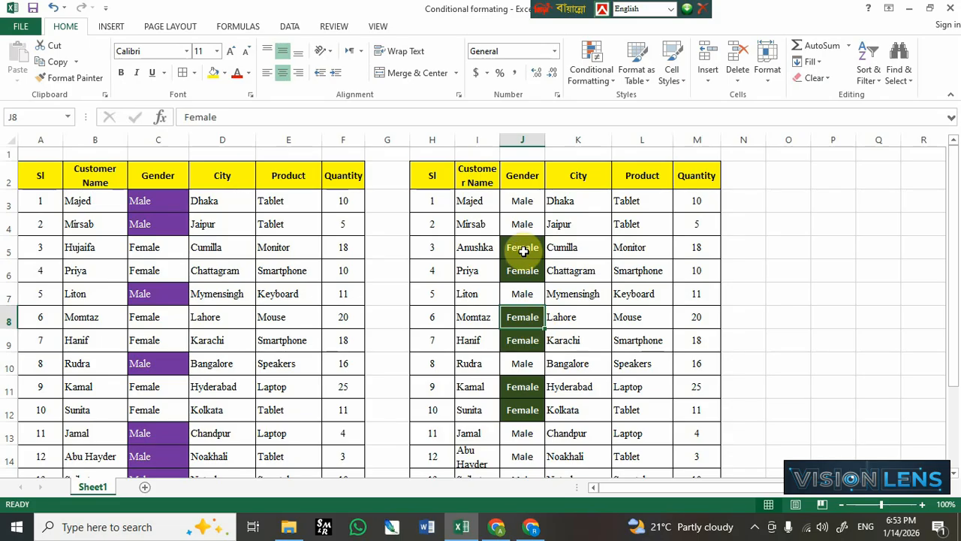
drag(523, 252, 533, 409)
scroll(532, 412, down, 2)
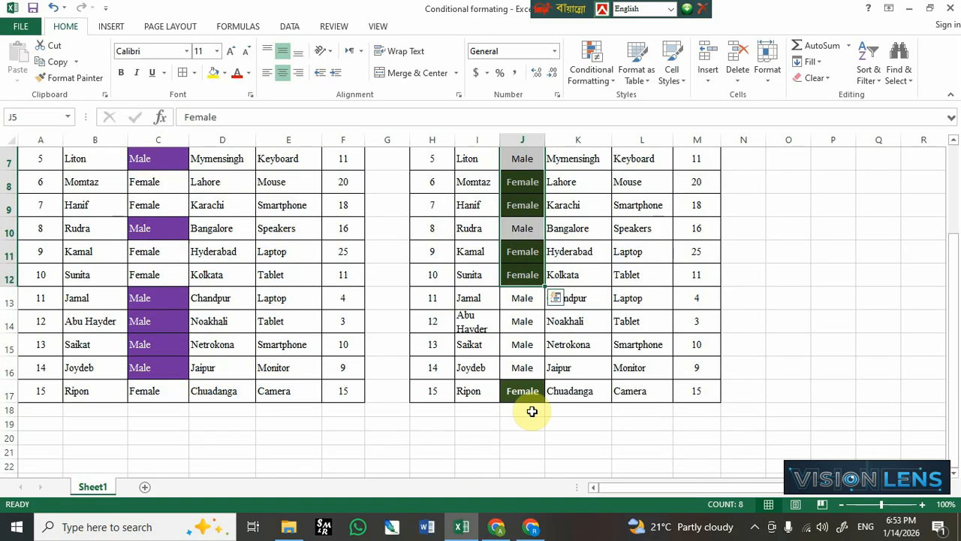
scroll(531, 412, up, 2)
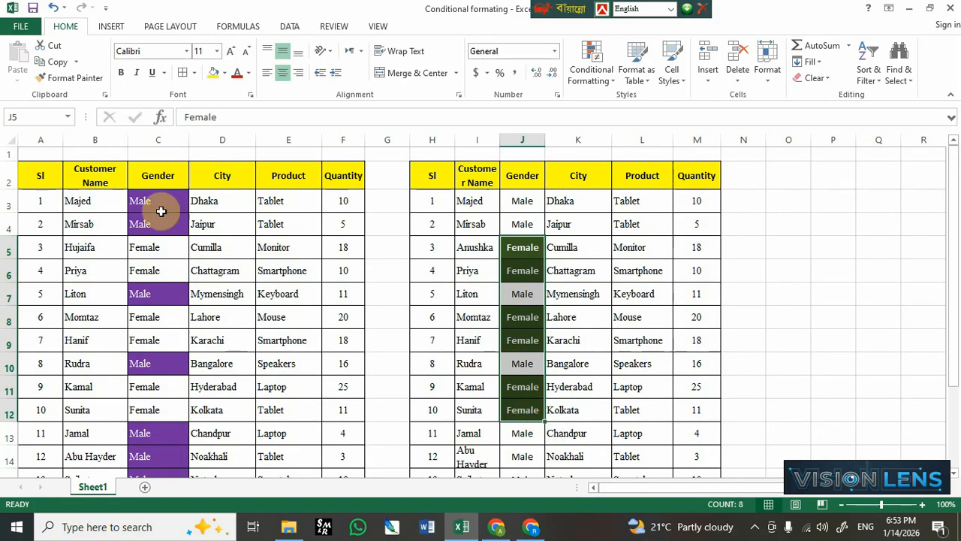